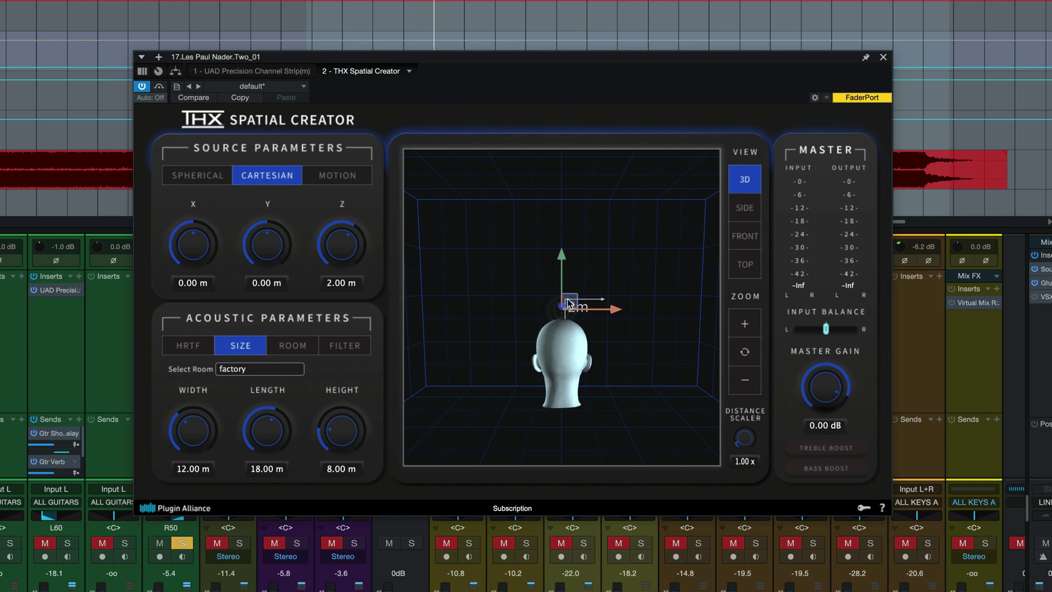
Step: Move the source orb around the head to X -0.36 m, Y 0.48 m, Z 2.00 m
left_click_drag(569, 303, 603, 291)
mouse_move(606, 245)
left_mouse_down()
mouse_move(542, 236)
mouse_move(565, 234)
mouse_move(565, 277)
mouse_move(565, 263)
mouse_move(599, 265)
mouse_move(591, 252)
left_mouse_up()
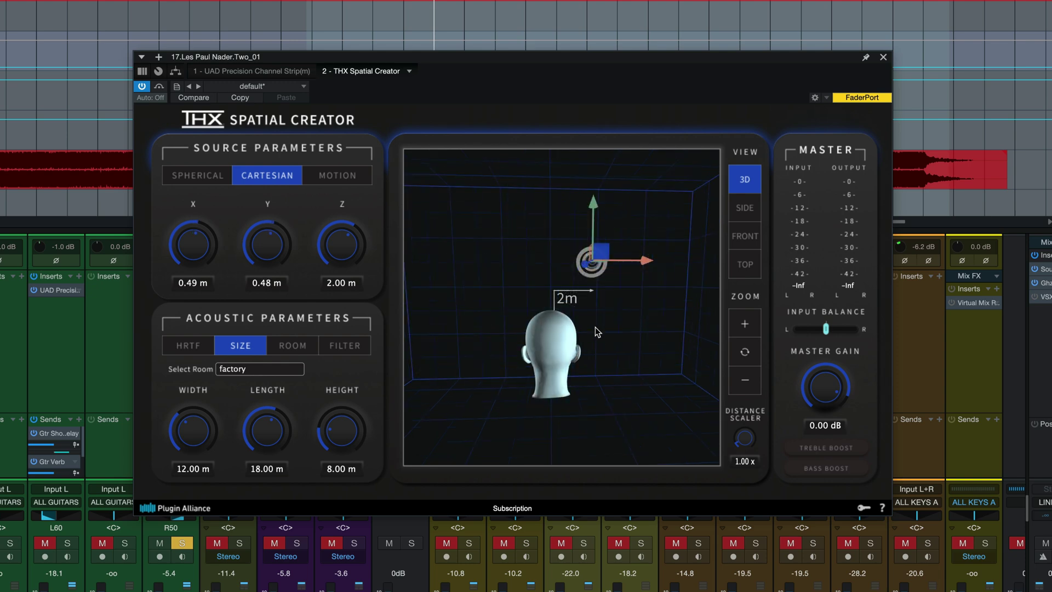
left_click_drag(562, 337, 535, 291)
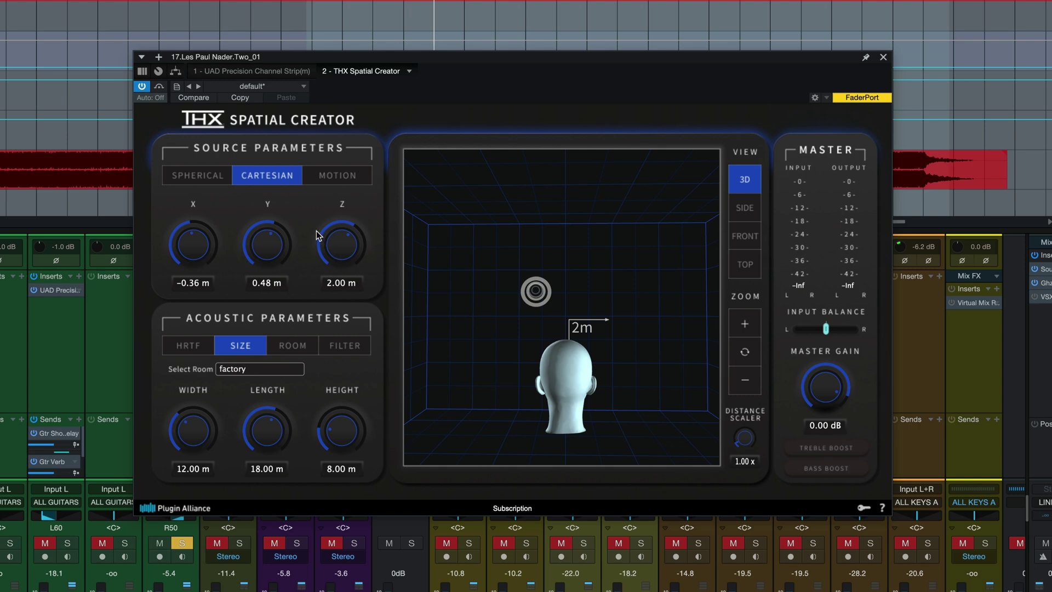
Step: In Spherical view, set azimuth -0.20 deg, elevation 24.04 deg and distance 4.14 m
left_click(197, 176)
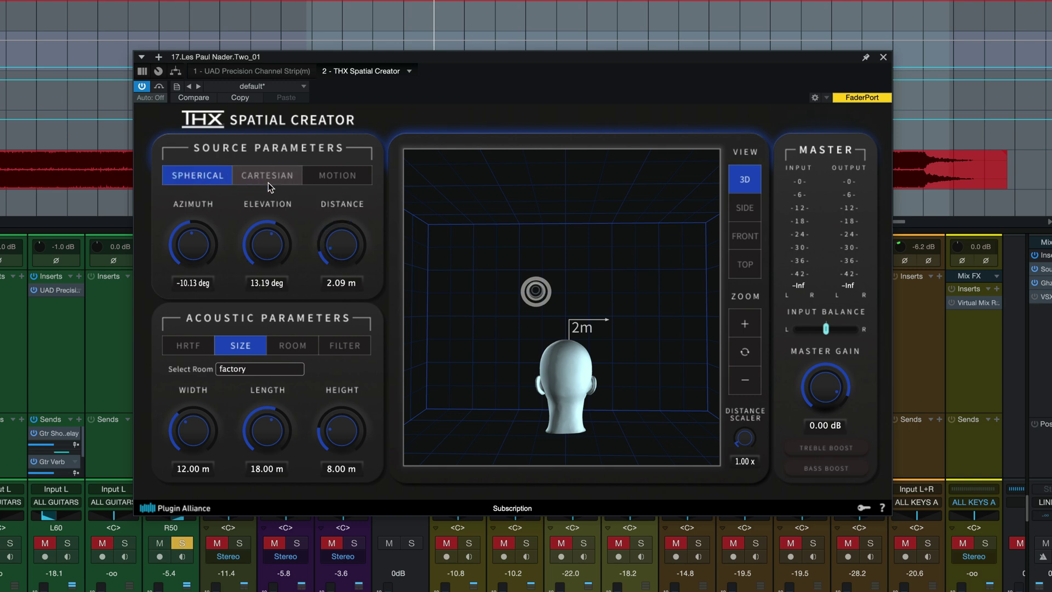
left_click(267, 178)
left_click(212, 182)
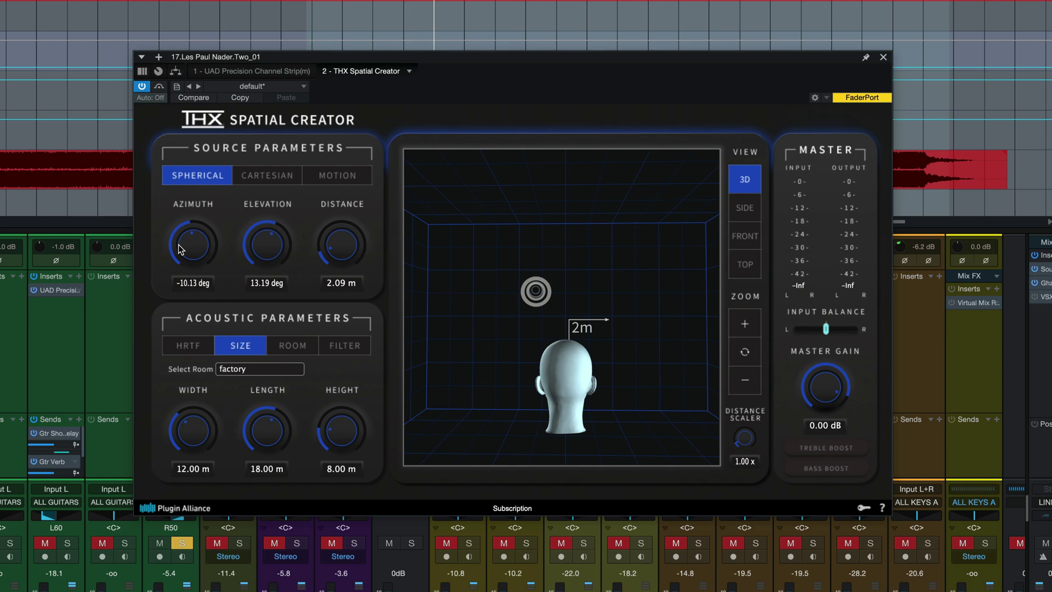
mouse_move(180, 246)
left_mouse_down()
mouse_move(196, 219)
mouse_move(194, 262)
mouse_move(193, 230)
left_mouse_up()
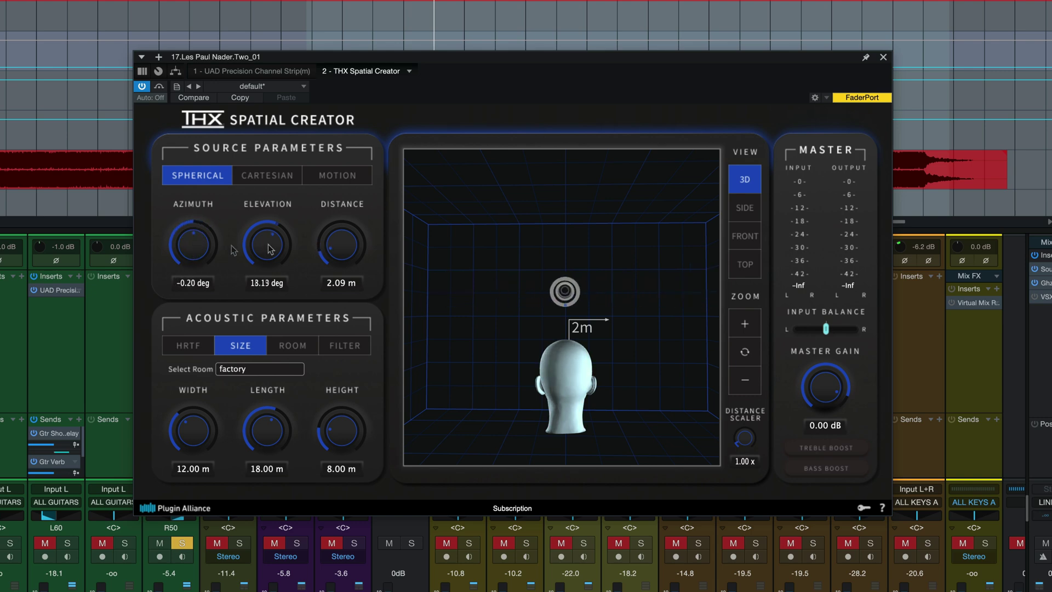
mouse_move(268, 250)
left_mouse_down()
mouse_move(270, 235)
mouse_move(268, 298)
mouse_move(259, 205)
mouse_move(257, 285)
mouse_move(253, 228)
mouse_move(260, 267)
mouse_move(262, 235)
left_mouse_up()
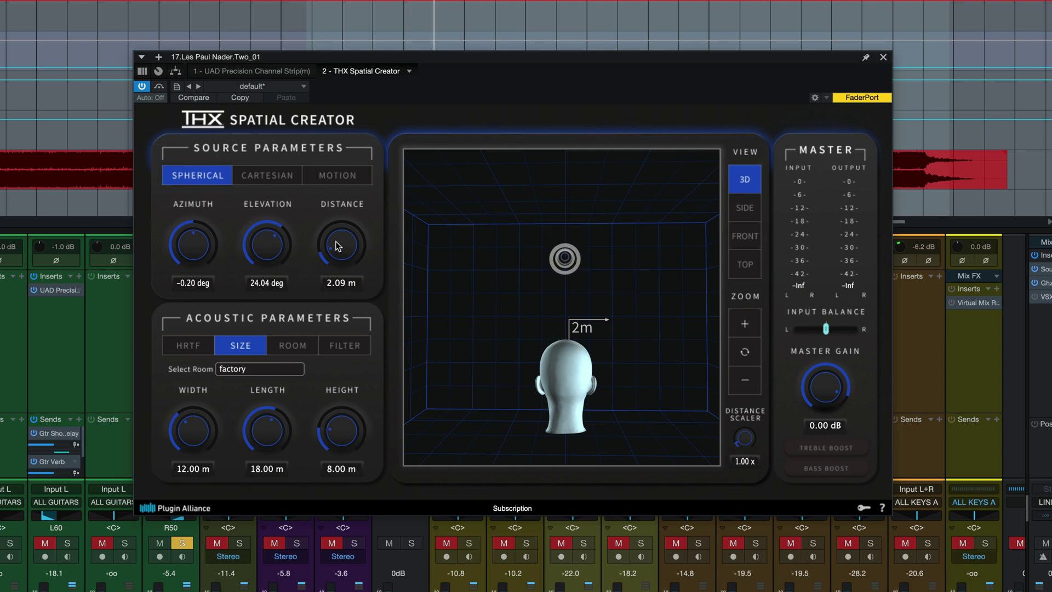
mouse_move(346, 250)
left_mouse_down()
mouse_move(353, 289)
mouse_move(342, 183)
mouse_move(364, 57)
mouse_move(331, 284)
mouse_move(362, 243)
left_mouse_up()
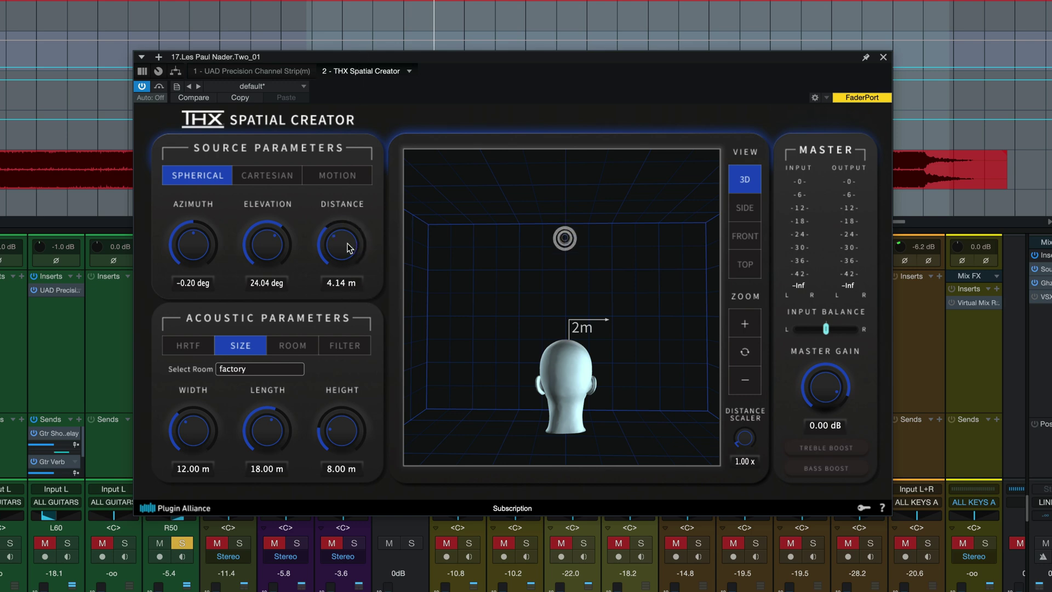
Step: Run the Circle Around Head motion preset and slow its speed to 9.18 Sec
left_click(350, 174)
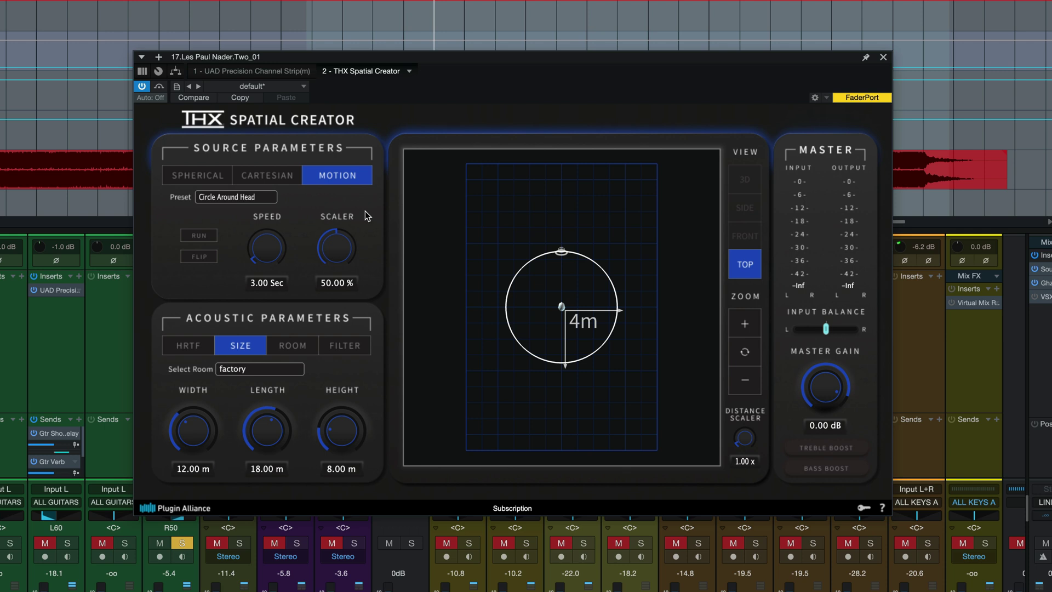
left_click(239, 198)
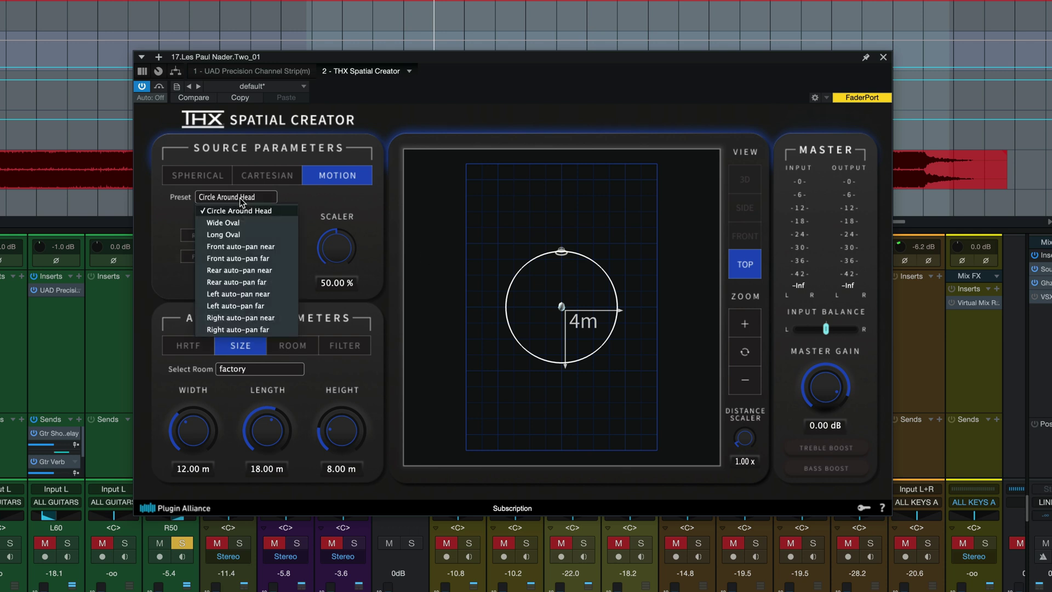
left_click(193, 254)
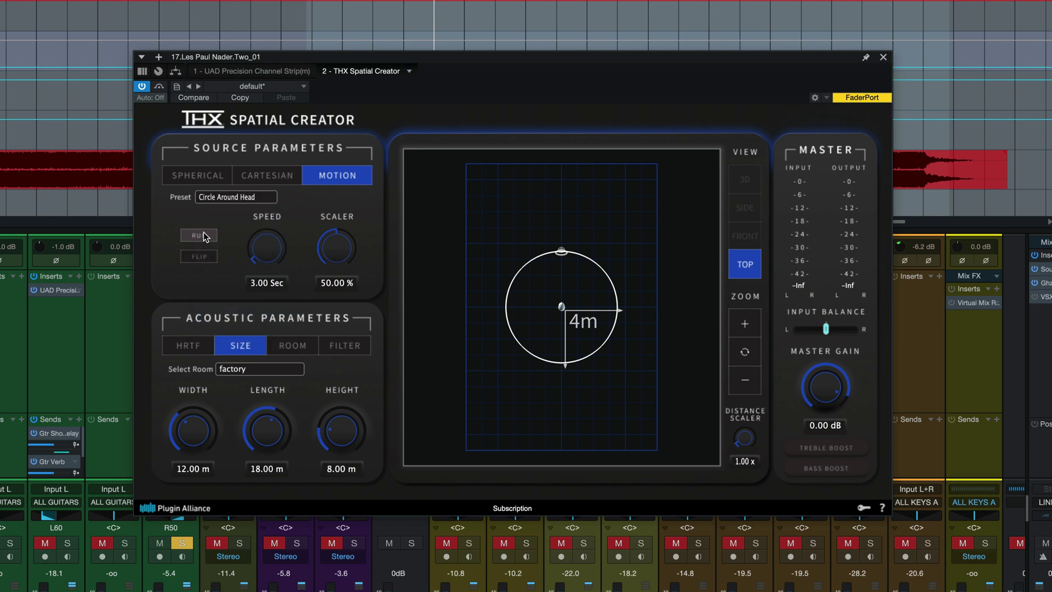
left_click(200, 236)
left_click_drag(258, 260, 268, 181)
left_click_drag(267, 250, 258, 219)
Step: Browse the HRTF, Size, Room and Filter acoustic pages, leaving the factory room unchanged
left_click(188, 345)
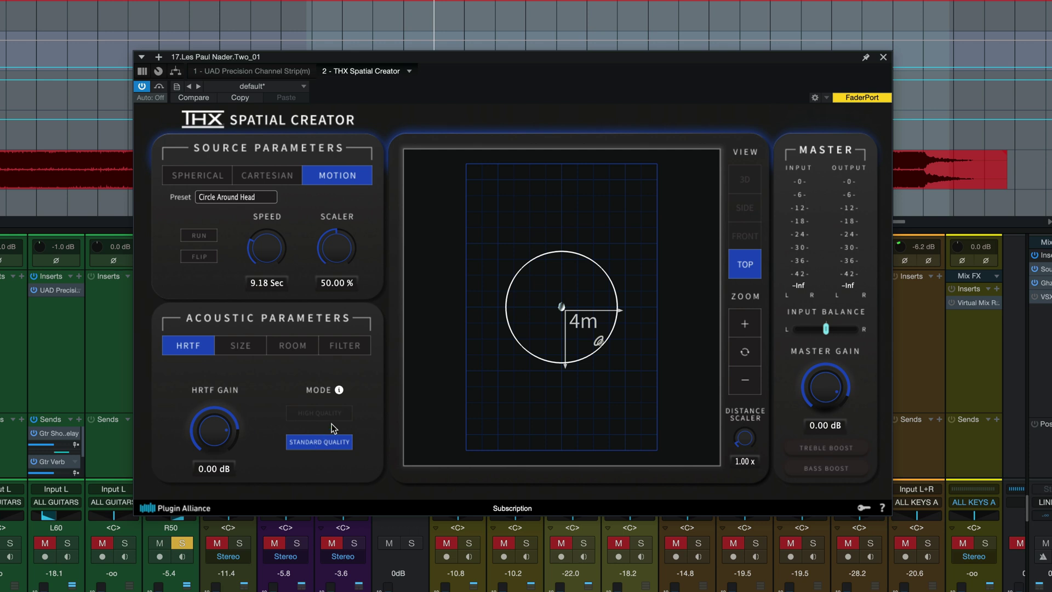
left_click(242, 346)
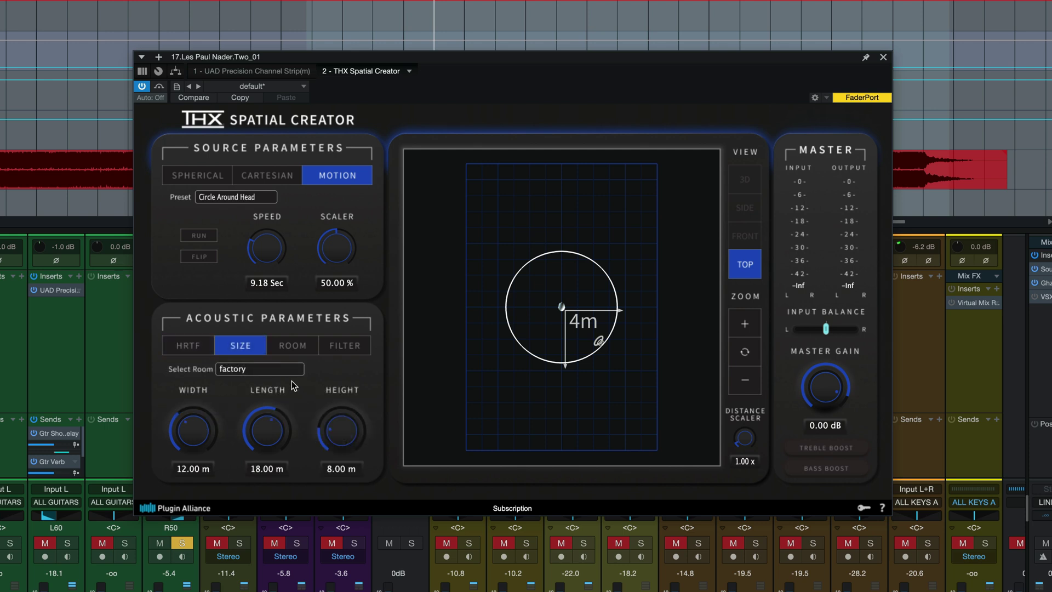
left_click(266, 375)
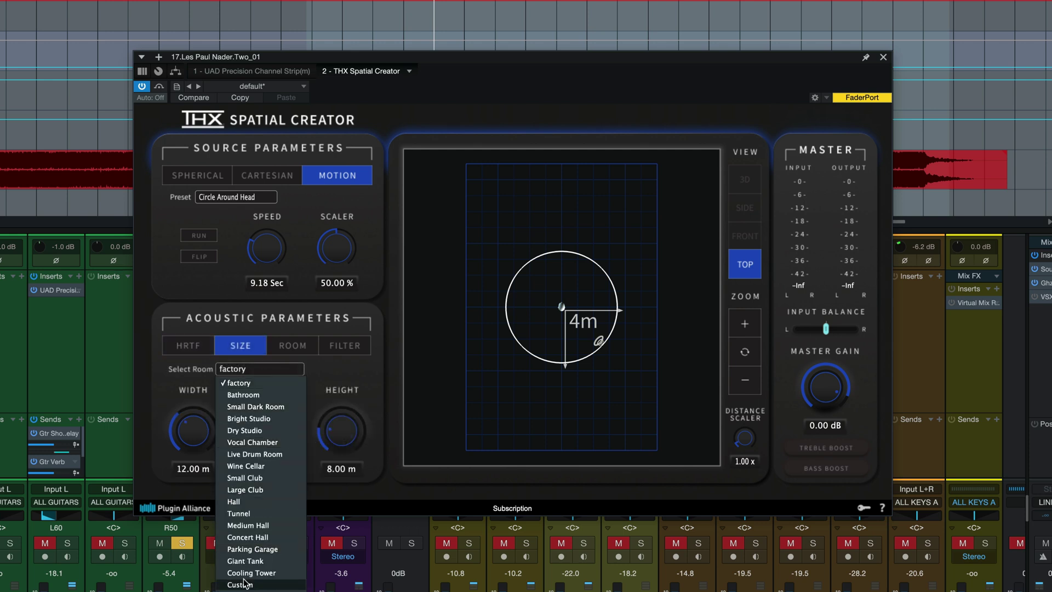
left_click(261, 382)
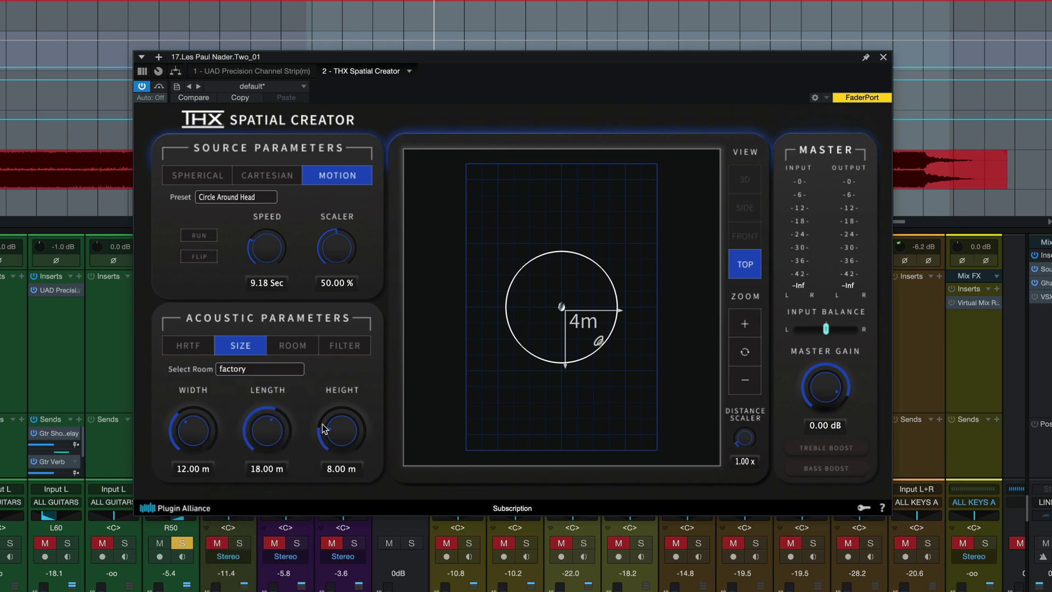
left_click(292, 345)
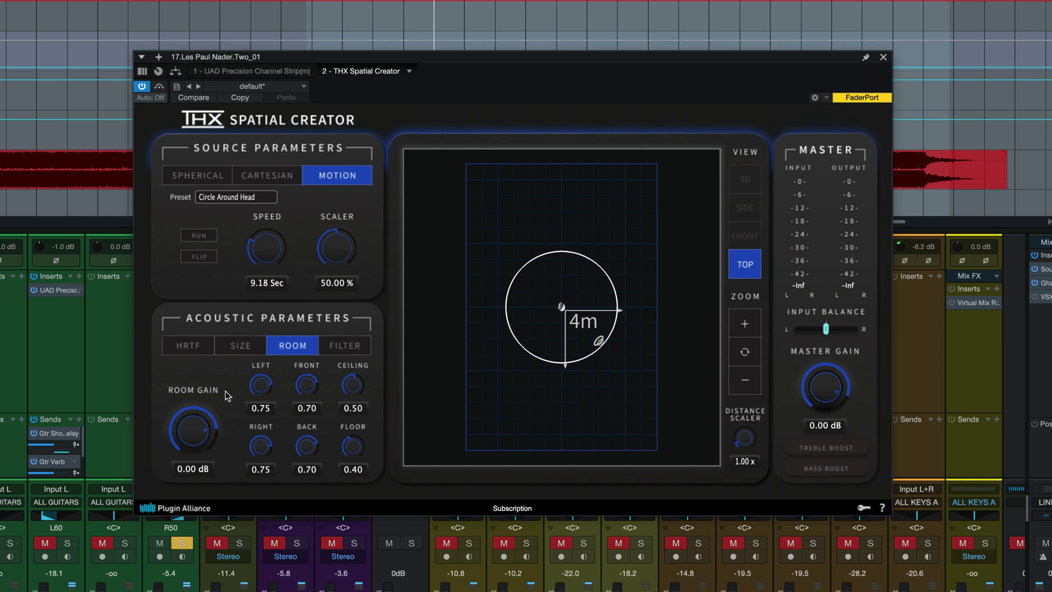
left_click(363, 347)
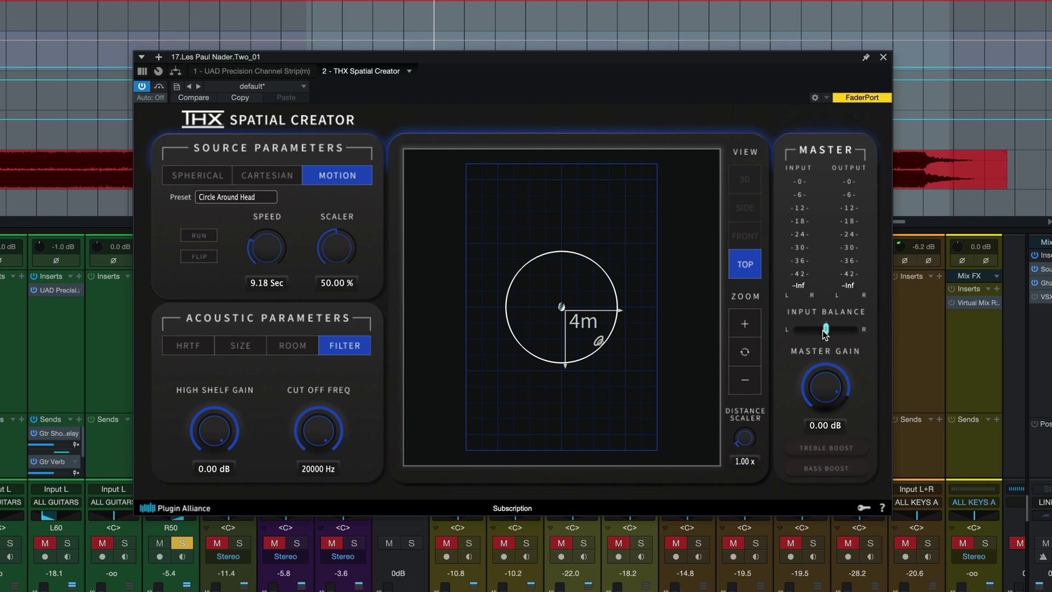
Step: Swing the Input Balance to both extremes, then return it to centre
mouse_move(826, 335)
left_mouse_down()
mouse_move(756, 343)
mouse_move(838, 346)
mouse_move(829, 346)
left_mouse_up()
mouse_move(828, 334)
left_mouse_down()
mouse_move(781, 340)
mouse_move(871, 335)
mouse_move(774, 335)
mouse_move(853, 332)
mouse_move(825, 339)
left_mouse_up()
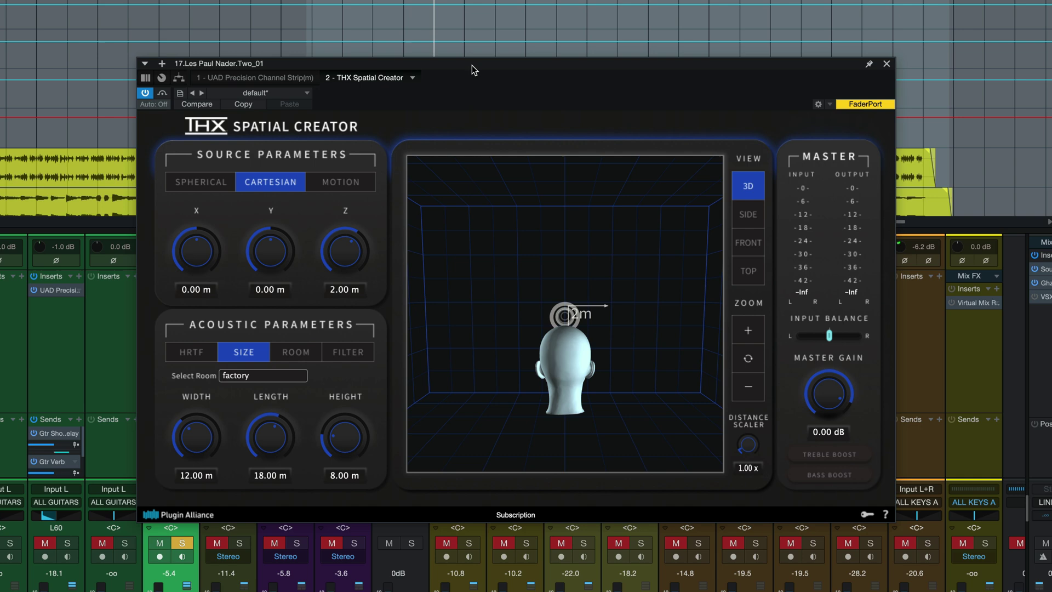
Step: Turn on plugin automation and play the guitar track through the plugin
left_click(164, 93)
mouse_move(452, 192)
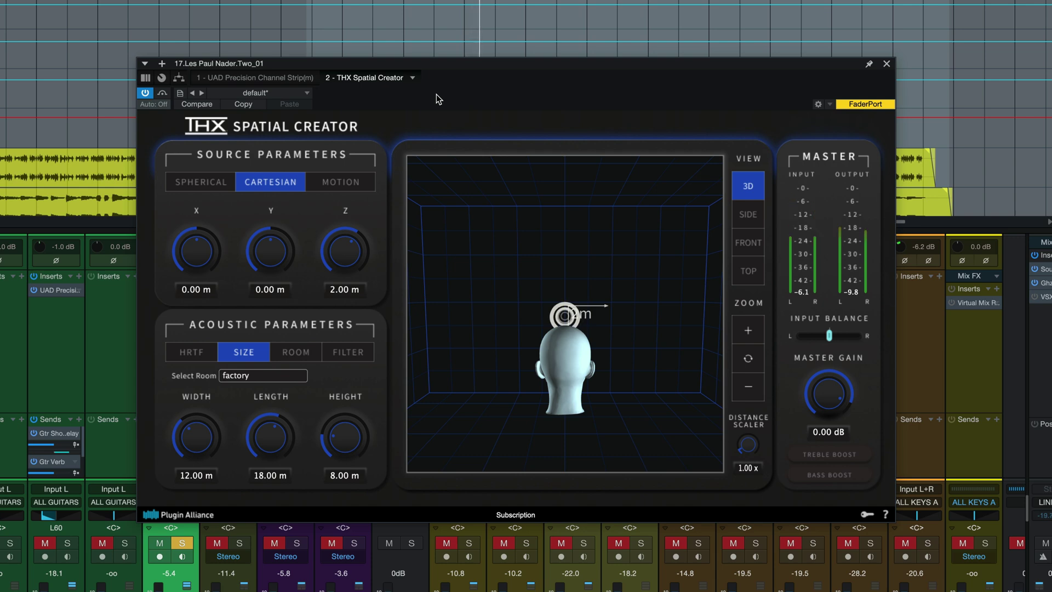
Step: Switch the room to Bathroom and audition it
key("space")
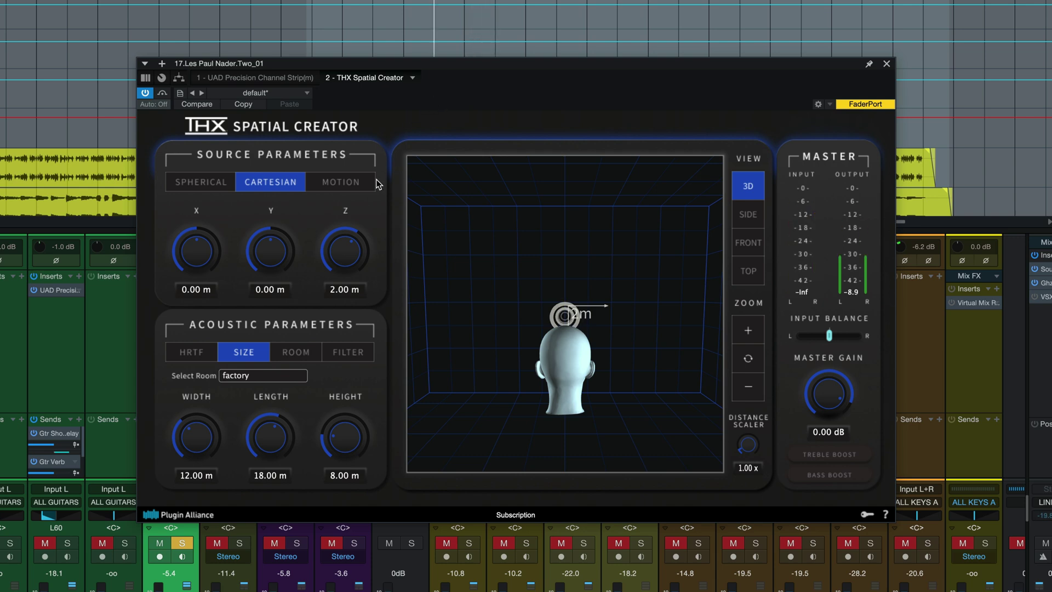
left_click(243, 377)
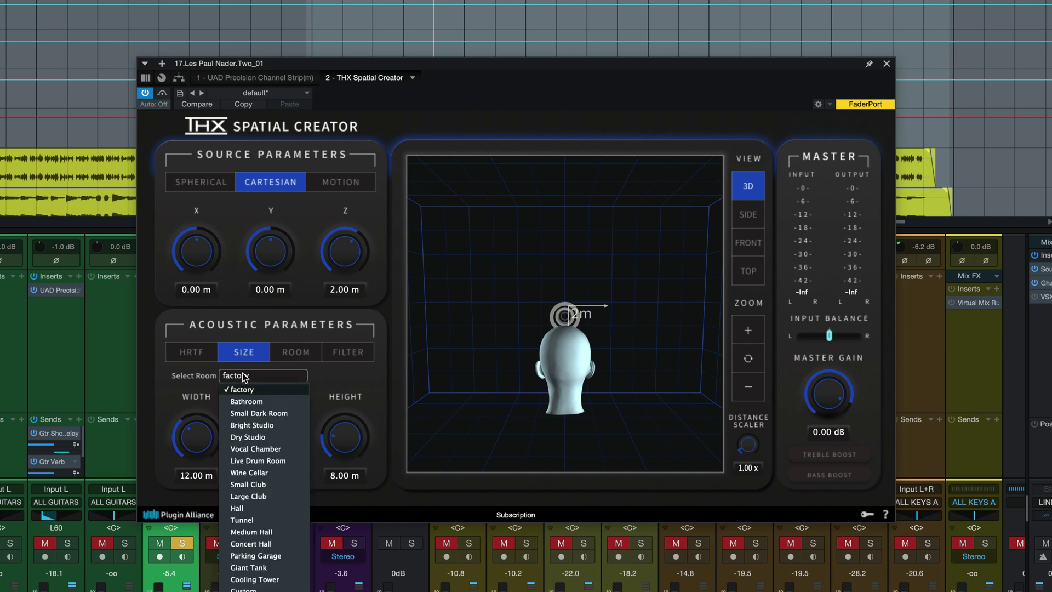
left_click(246, 402)
key("space")
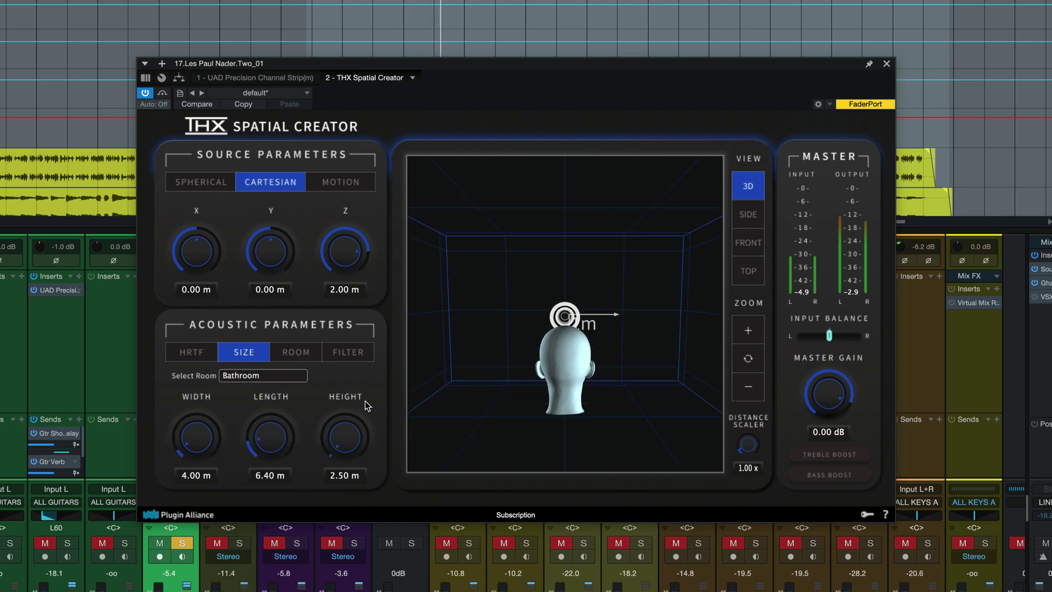
key("space")
Step: Switch the room to Large Club (25.60 × 16.00 × 10.00 m) and audition it
left_click(248, 377)
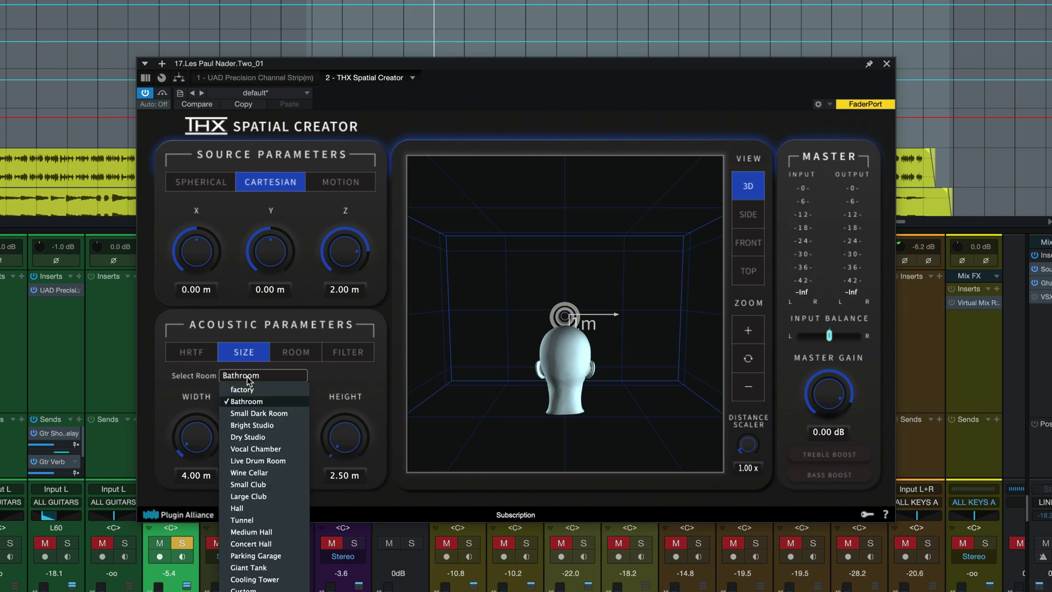
left_click(252, 497)
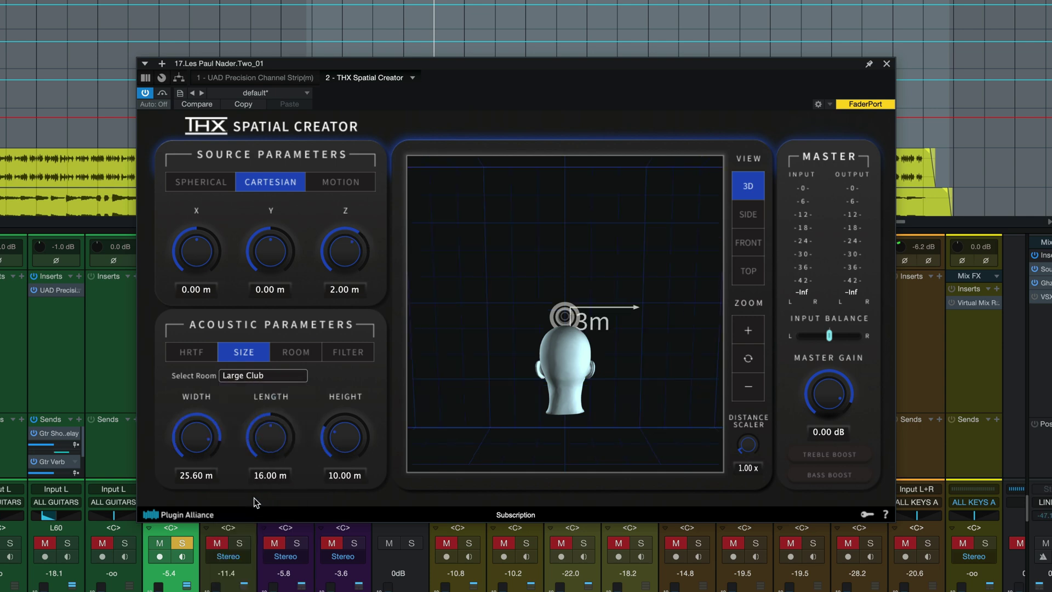
key("space")
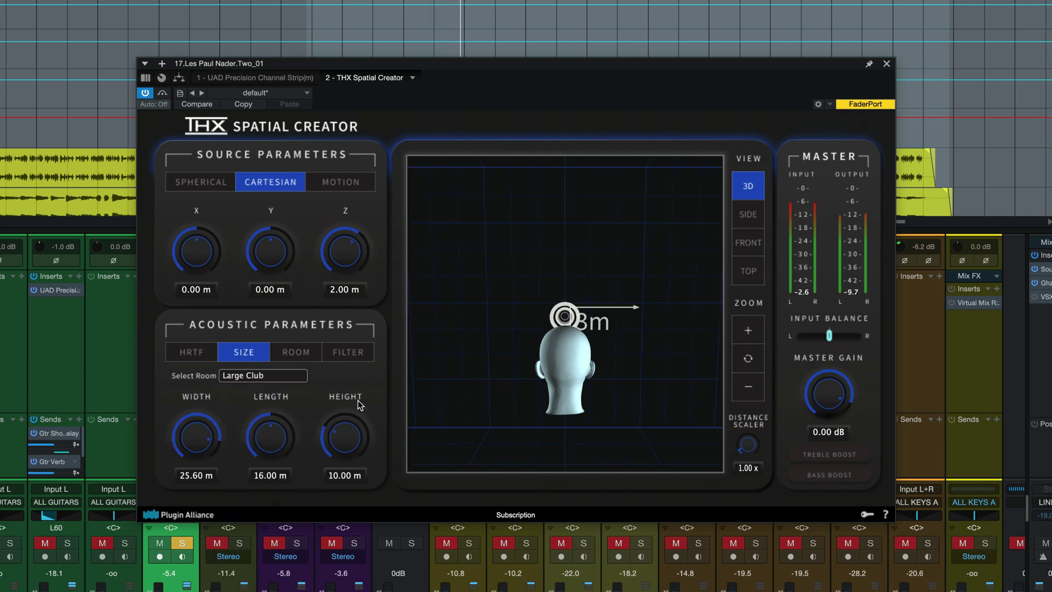
mouse_move(568, 314)
key("space")
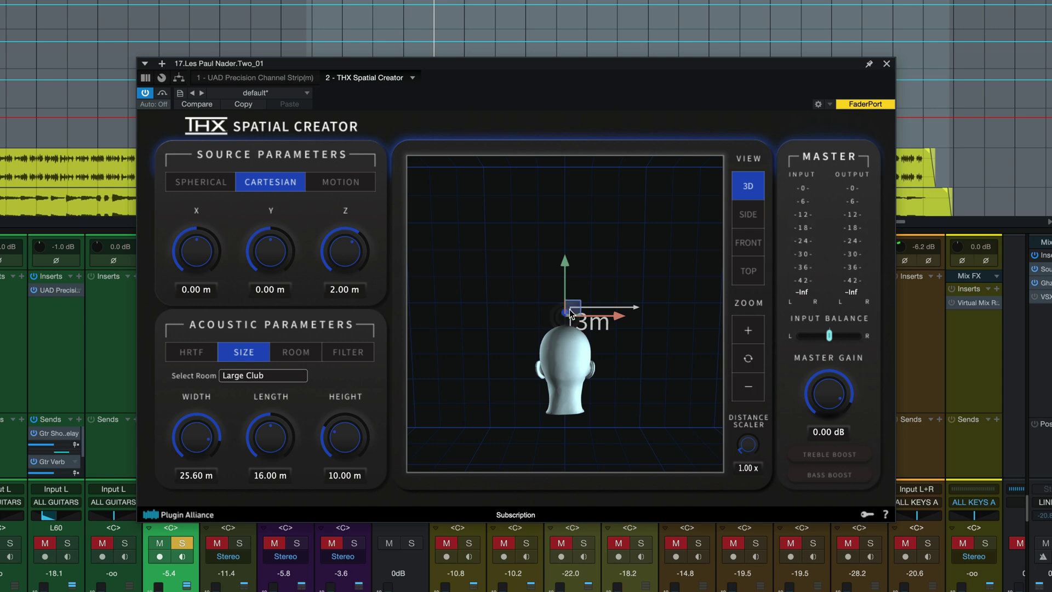
Step: Move the source up and left in the 3D view while auditioning the guitar
key("space")
left_click_drag(569, 314, 724, 156)
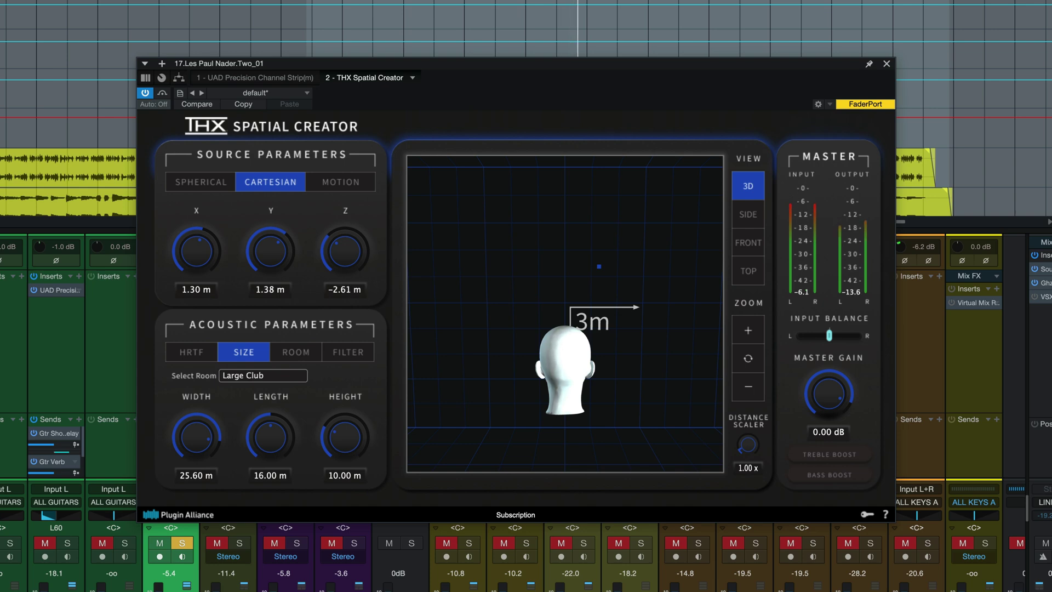
key("space")
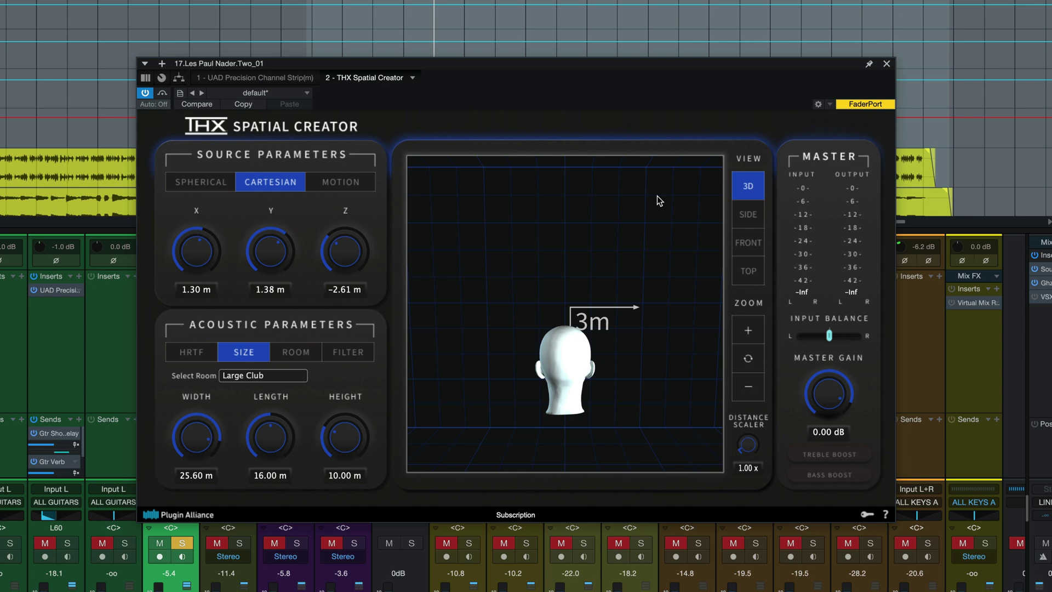
key("space")
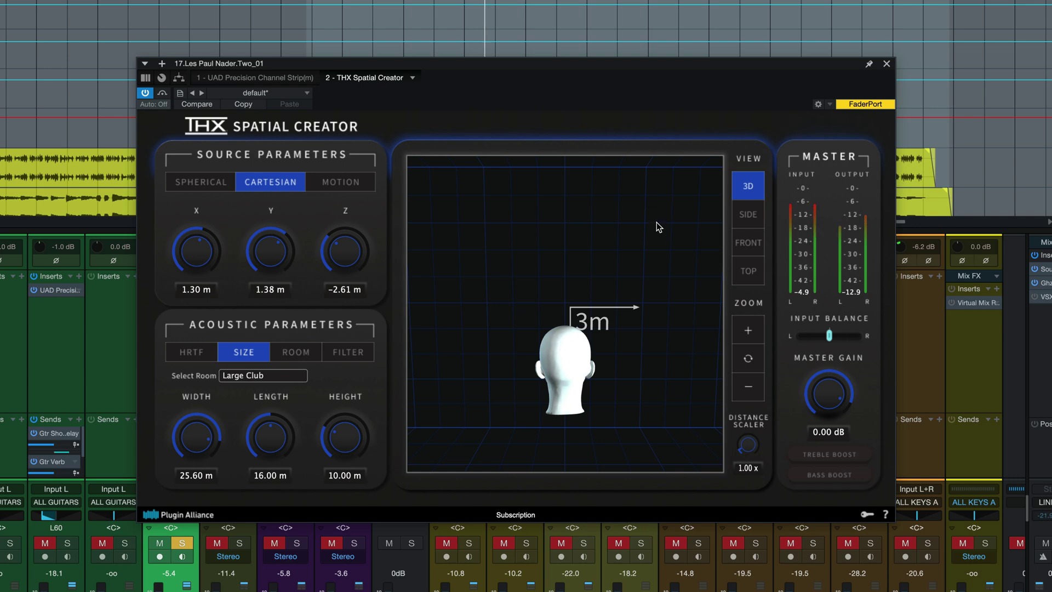
key("space")
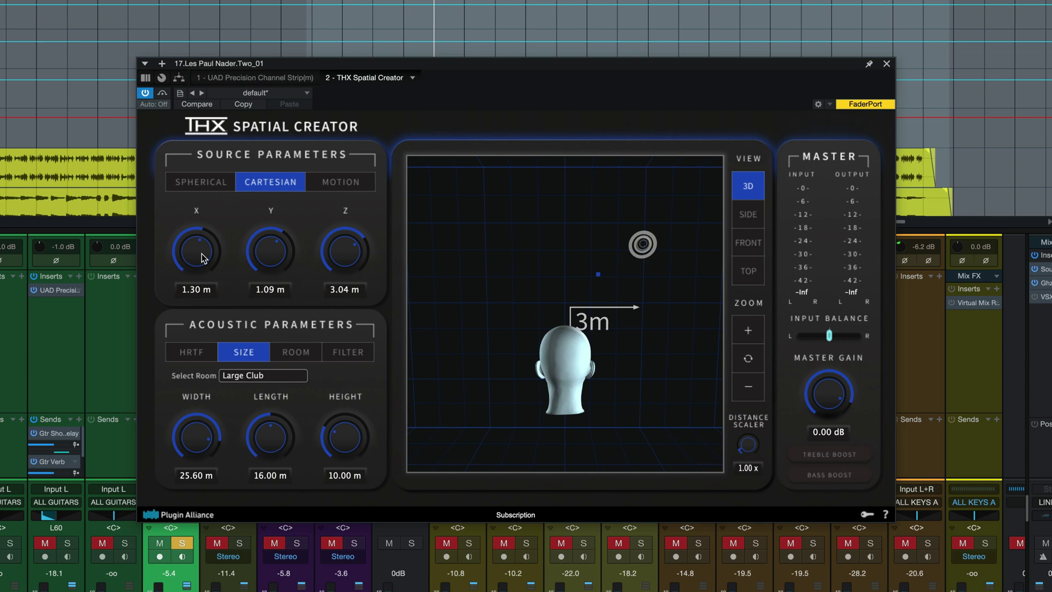
Step: Fine-tune the source position to X -1.35 m, Y -0.74 m, Z 3.95 m
mouse_move(204, 253)
left_mouse_down()
mouse_move(204, 274)
mouse_move(204, 248)
mouse_move(206, 260)
left_mouse_up()
key("space")
mouse_move(269, 251)
left_mouse_down()
mouse_move(262, 303)
mouse_move(265, 277)
left_mouse_up()
mouse_move(344, 253)
left_mouse_down()
mouse_move(339, 278)
mouse_move(352, 221)
mouse_move(348, 251)
left_mouse_up()
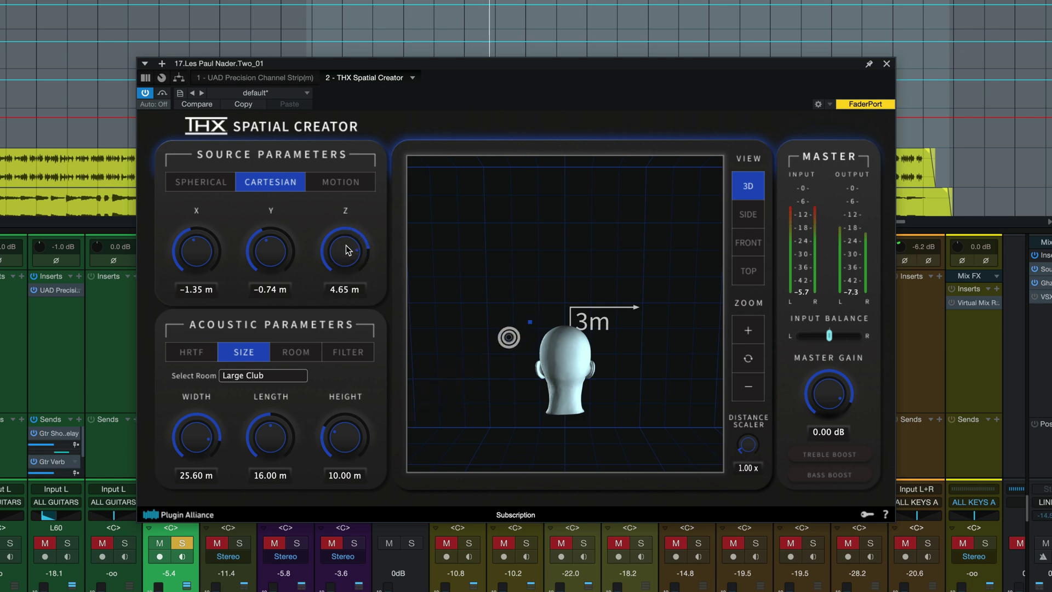
Step: Run the Long Oval motion preset and audition it
left_click(354, 184)
left_click(241, 204)
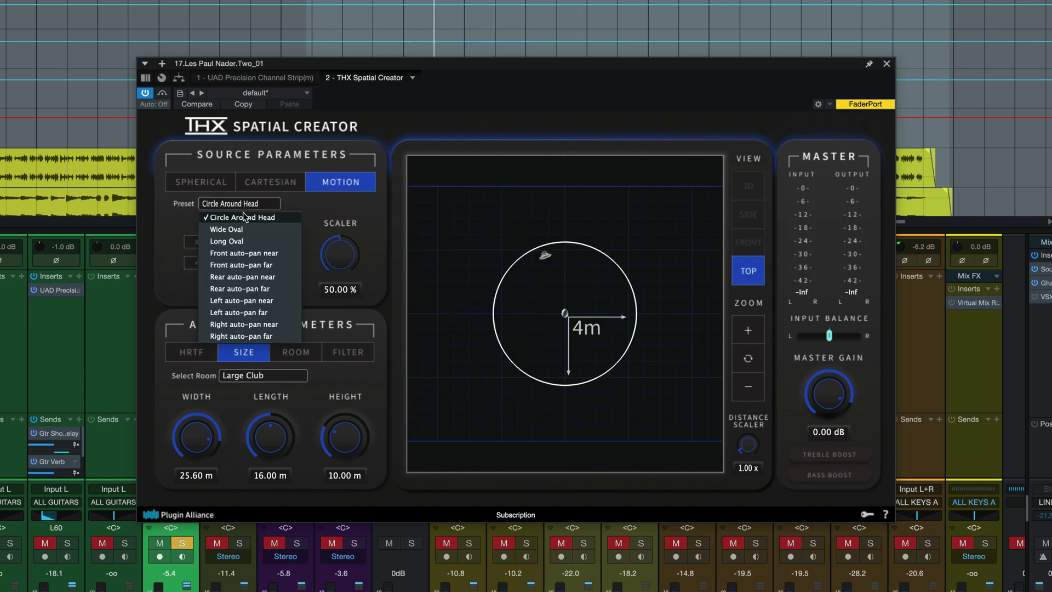
left_click(247, 241)
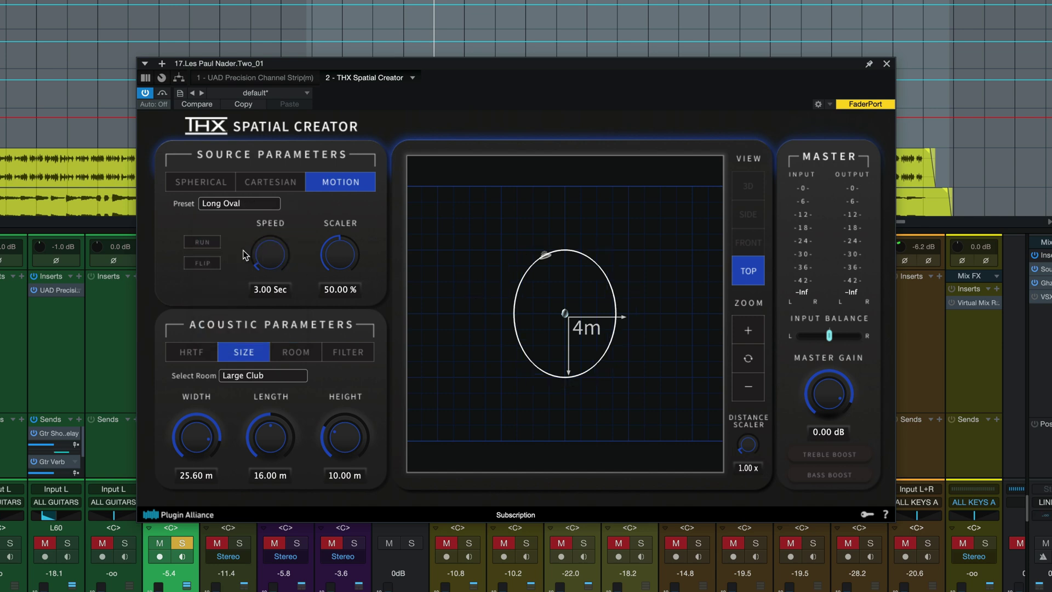
left_click(202, 241)
key("space")
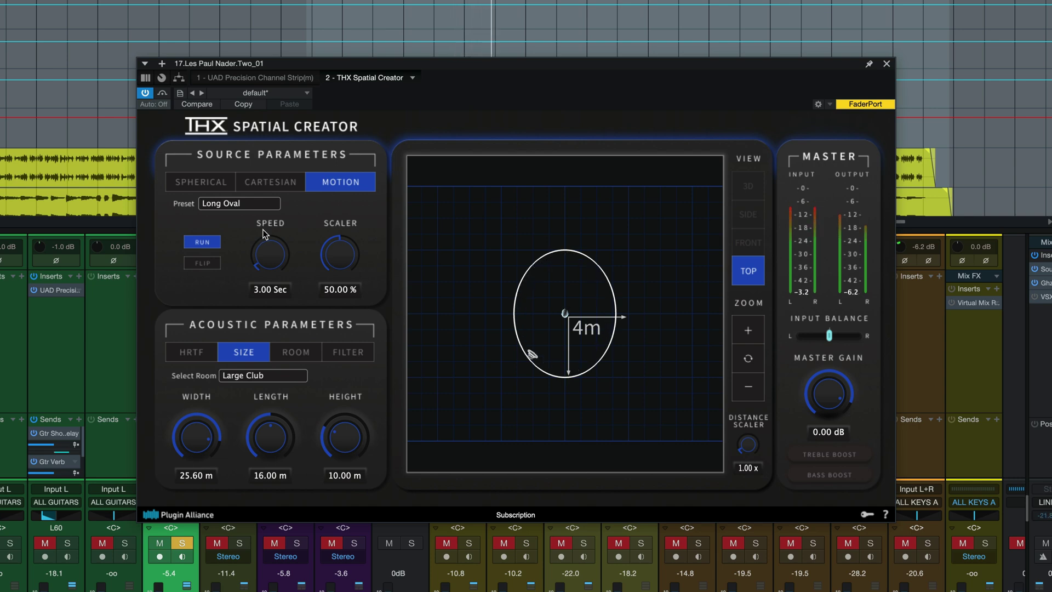
key("space")
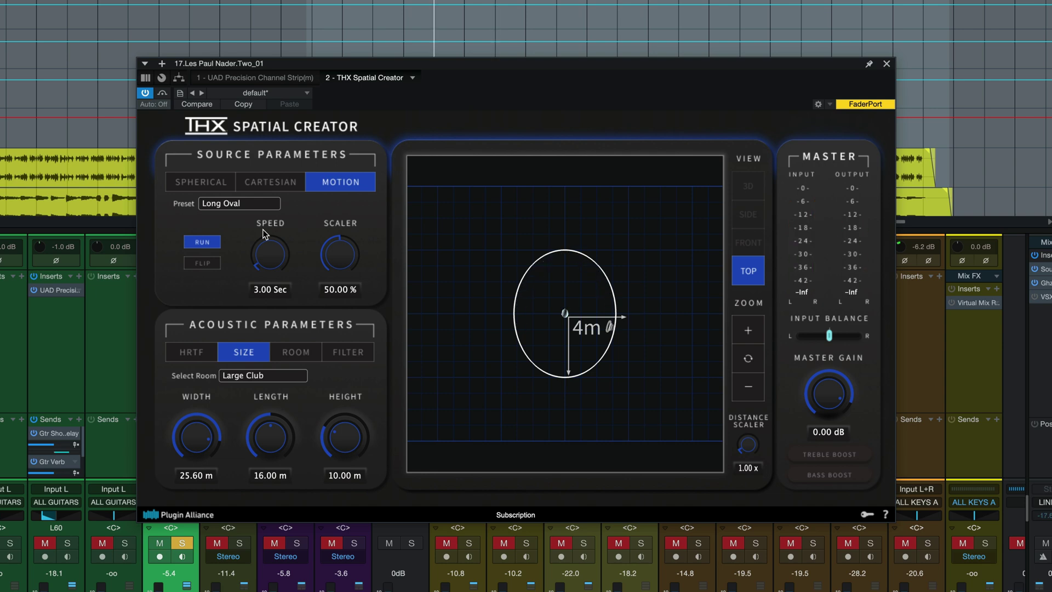
Step: Switch the motion to Right auto-pan near and audition it
left_click(251, 206)
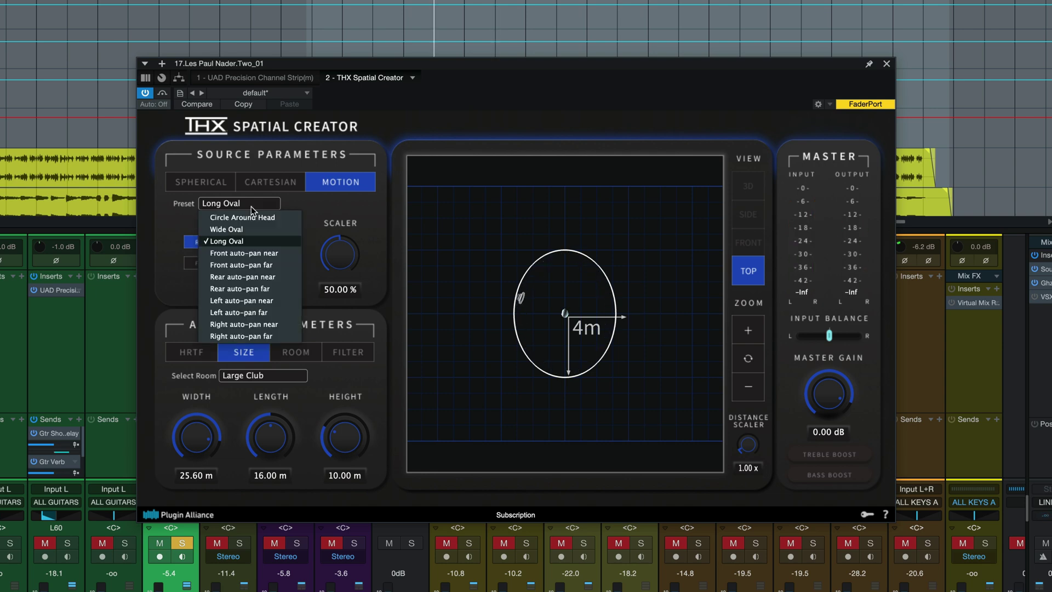
left_click(255, 324)
key("space")
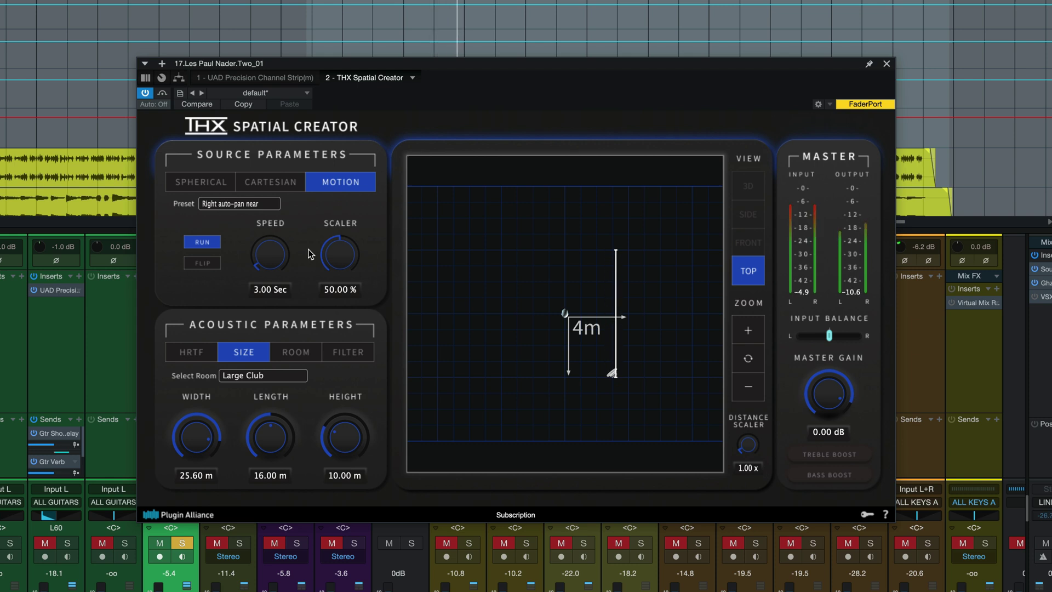
key("space")
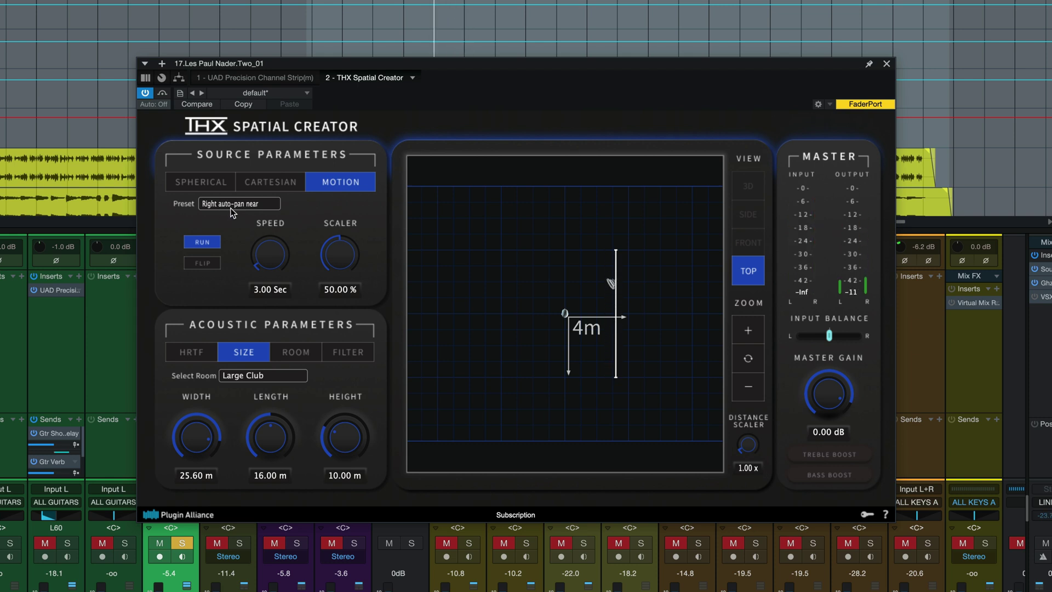
Step: Switch back to Circle Around Head motion and play the track
left_click(231, 206)
left_click(237, 217)
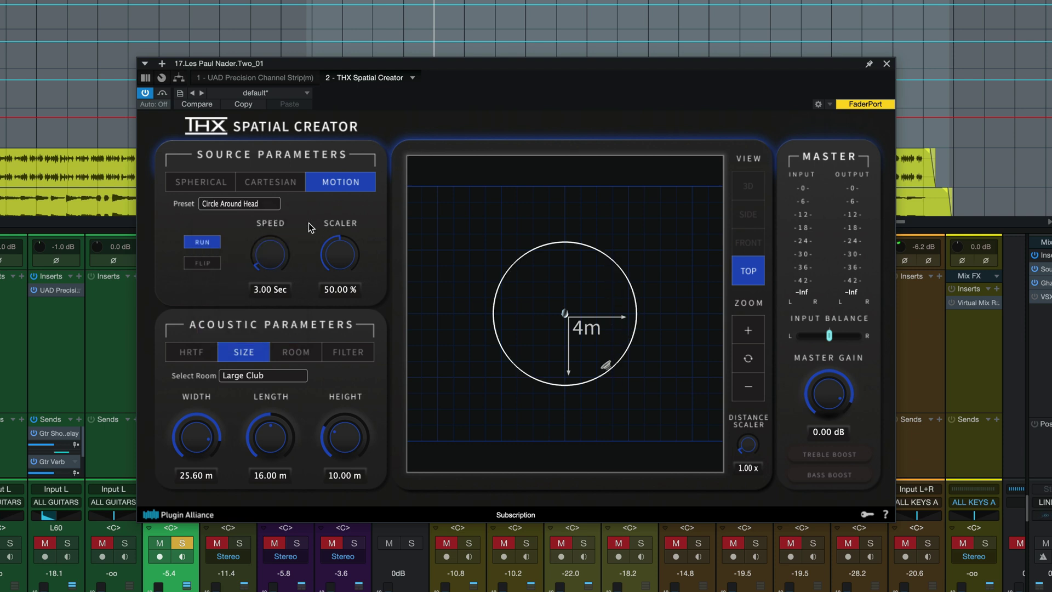
key("space")
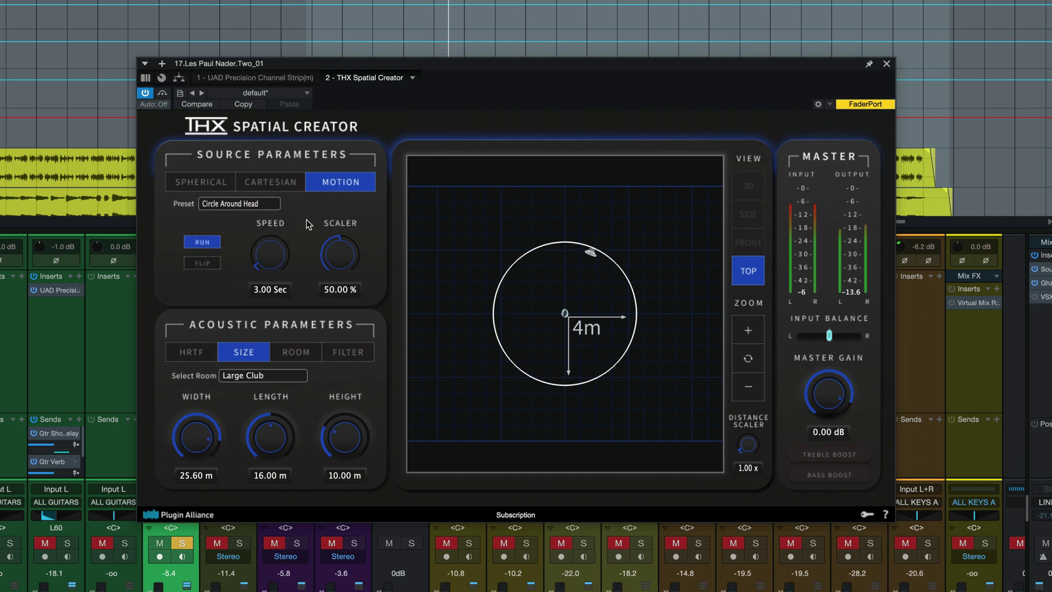
Step: Change the room to Giant Tank and audition it
left_click(261, 376)
key("space")
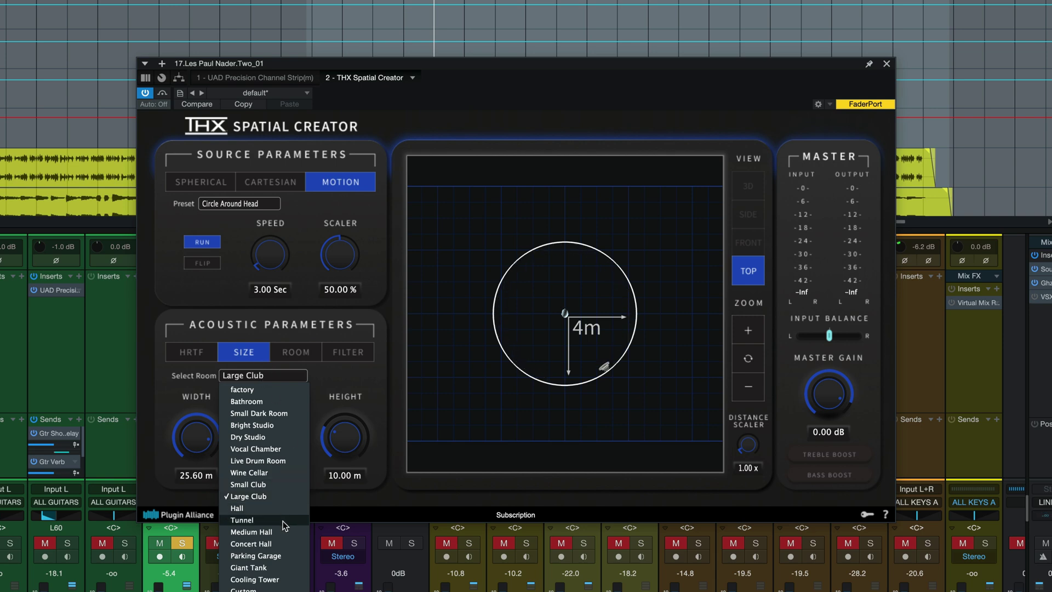
left_click(274, 568)
key("space")
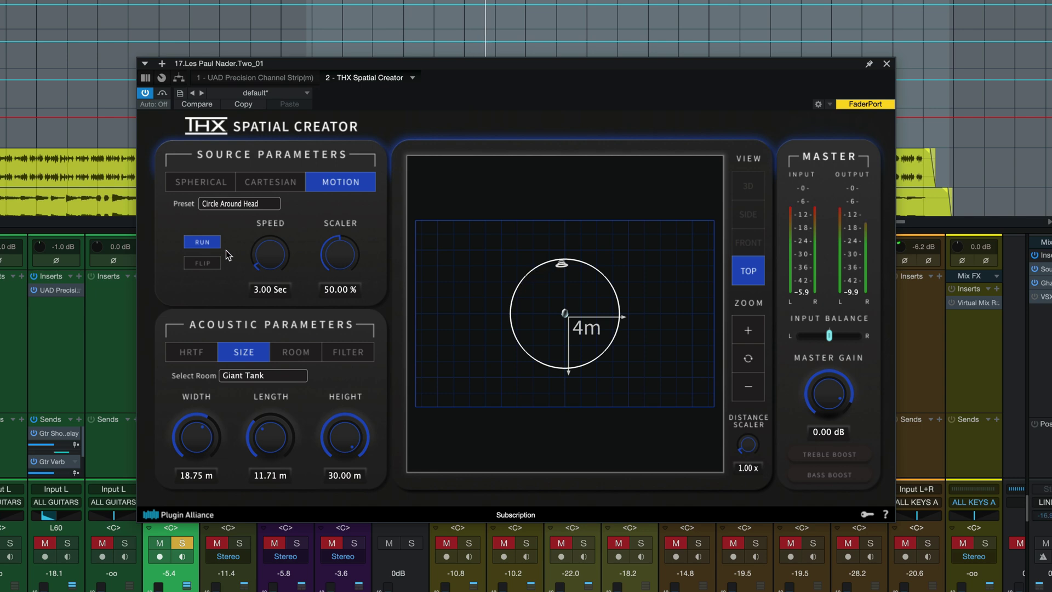
Step: Turn off FLIP and RUN to stop the motion, returning to Spherical positioning
left_click(239, 203)
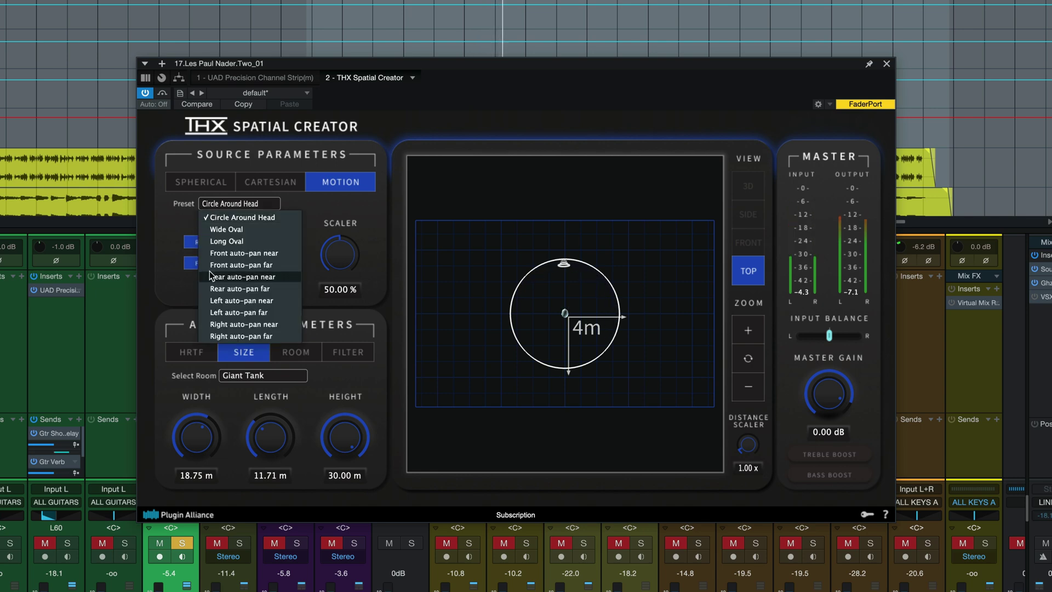
key("Escape")
key("space")
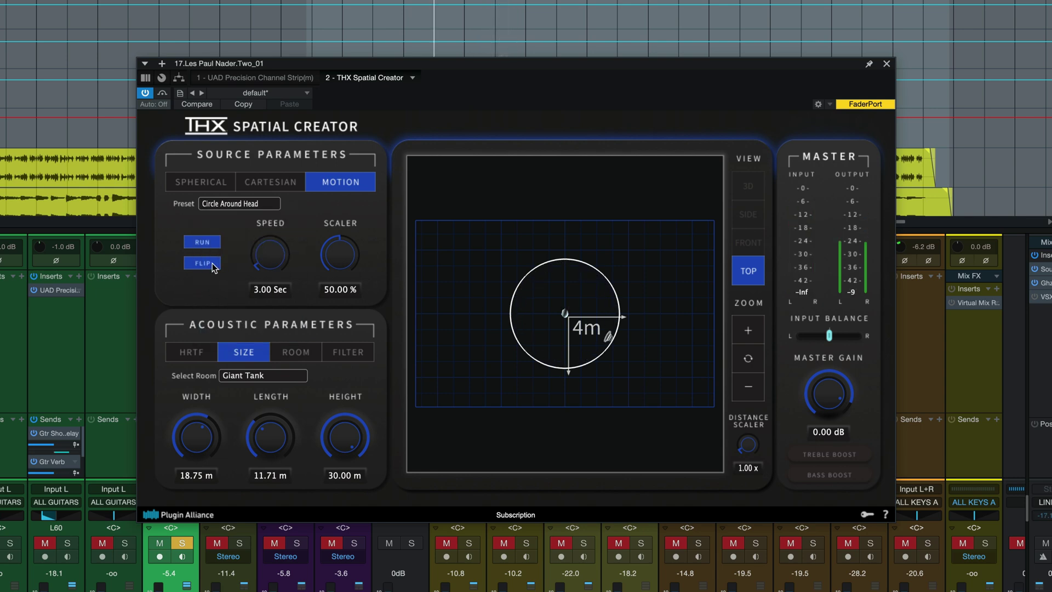
left_click(213, 265)
left_click(214, 242)
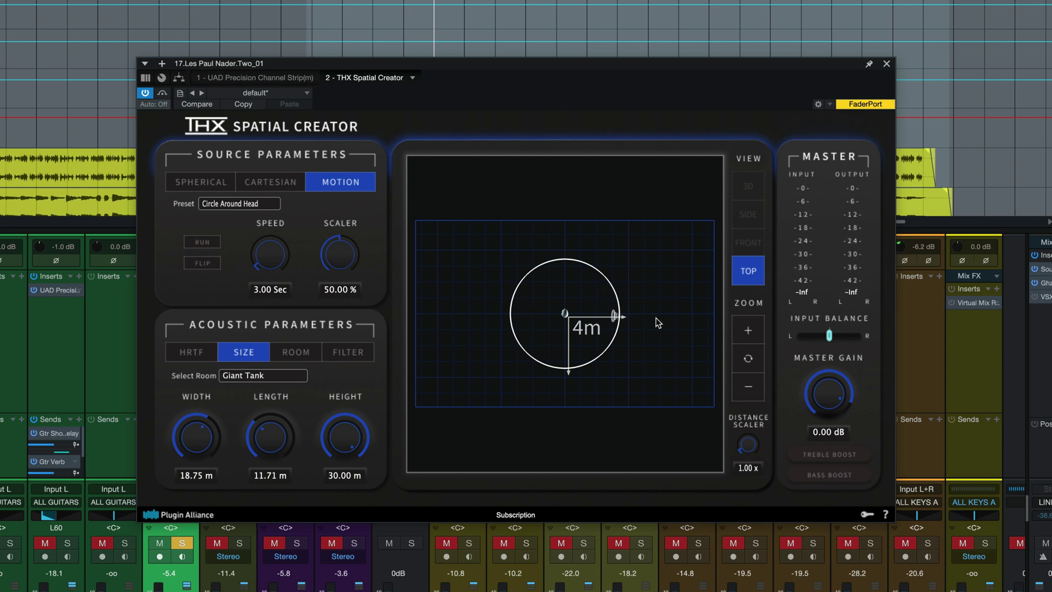
left_click(209, 184)
Step: While the guitar plays, set the room to Bright Studio and rotate the source to 68.27° azimuth
key("space")
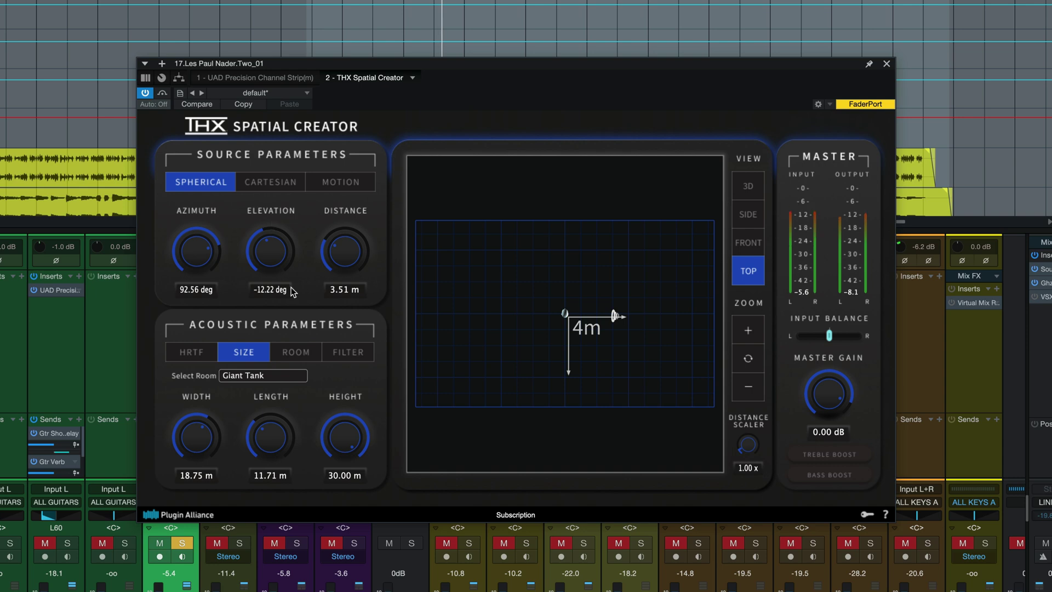
left_click(275, 377)
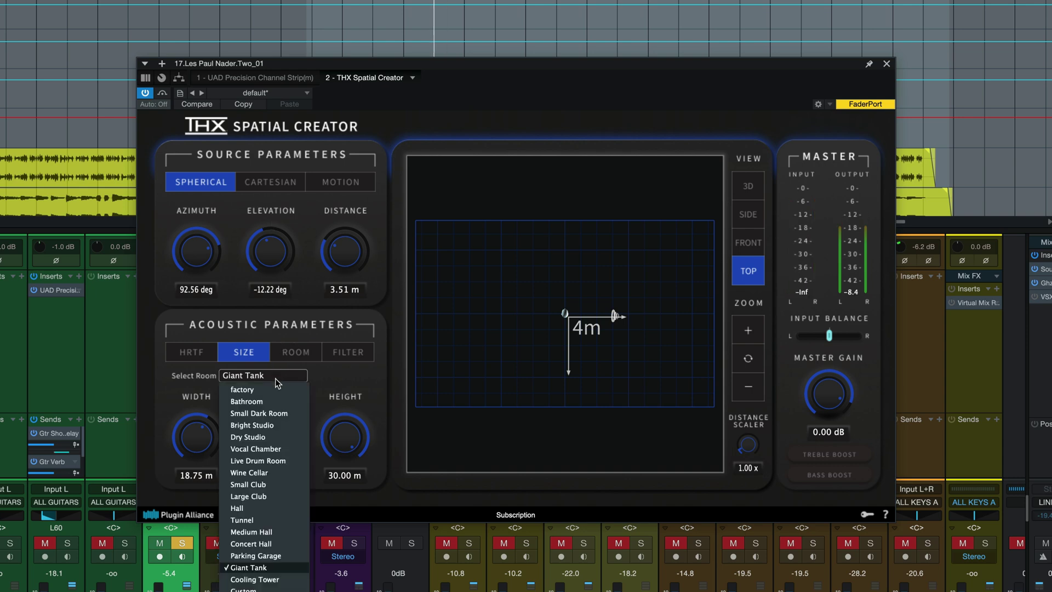
left_click(277, 425)
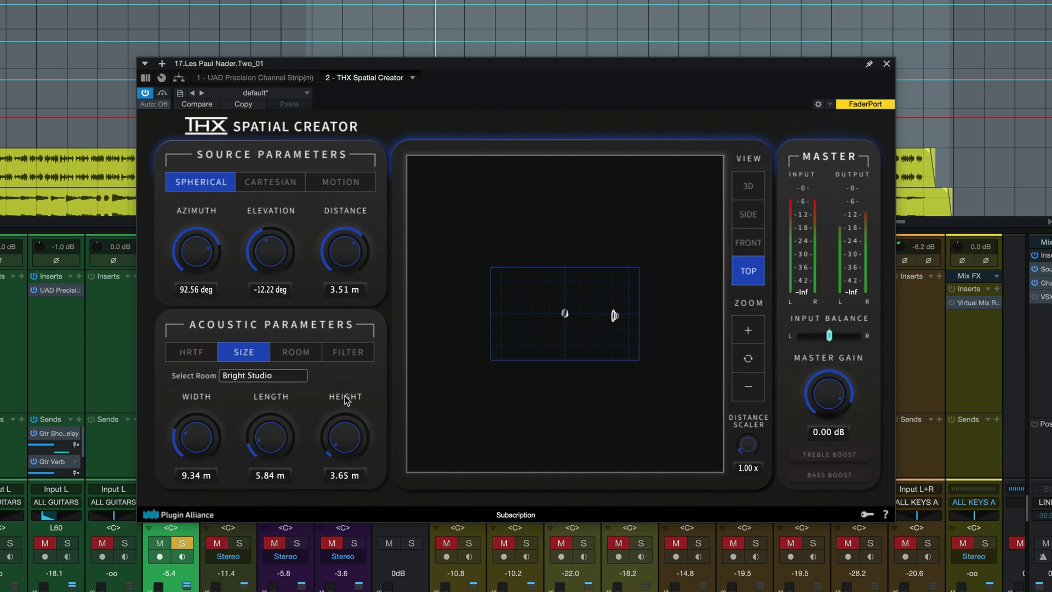
left_click_drag(196, 244, 209, 272)
key("space")
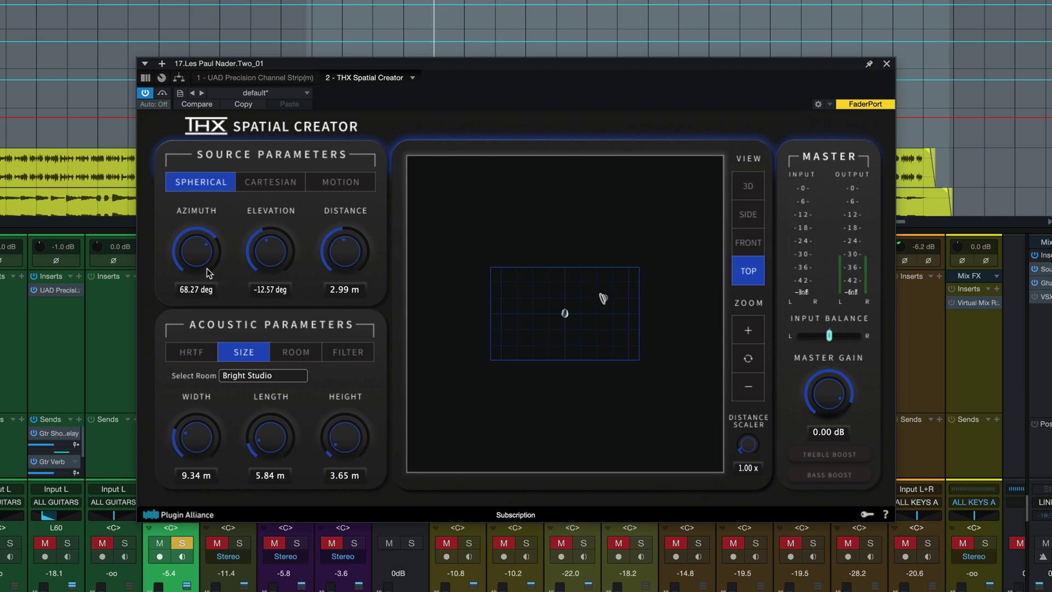